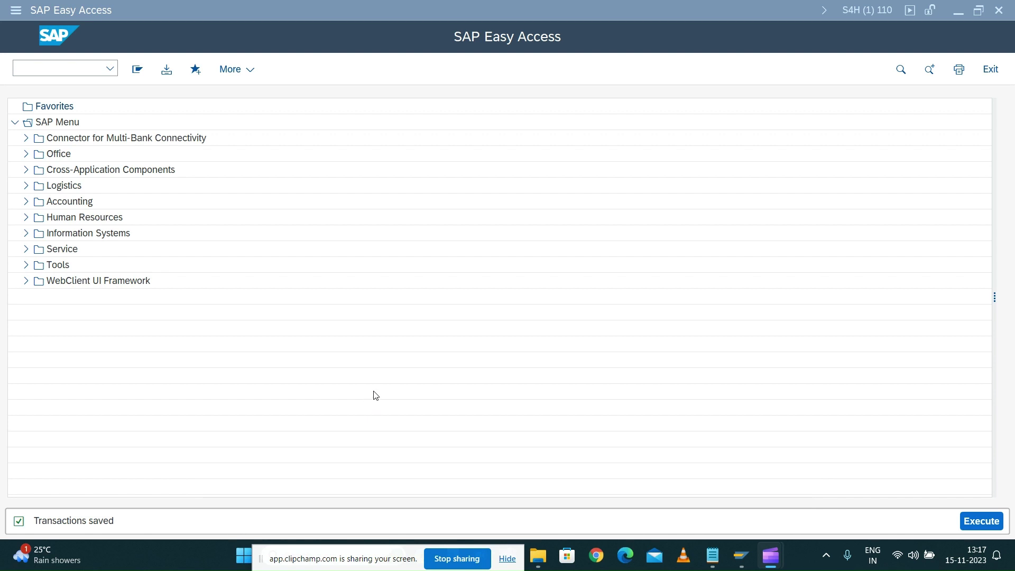
Step: Launch the Business Object Builder test transaction from the command field
click(42, 69)
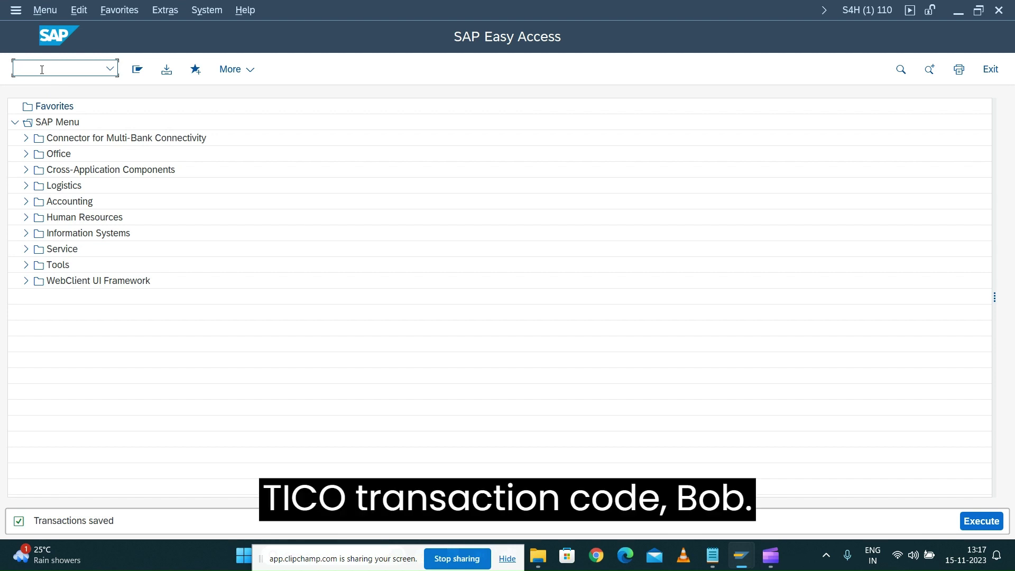
text(B)
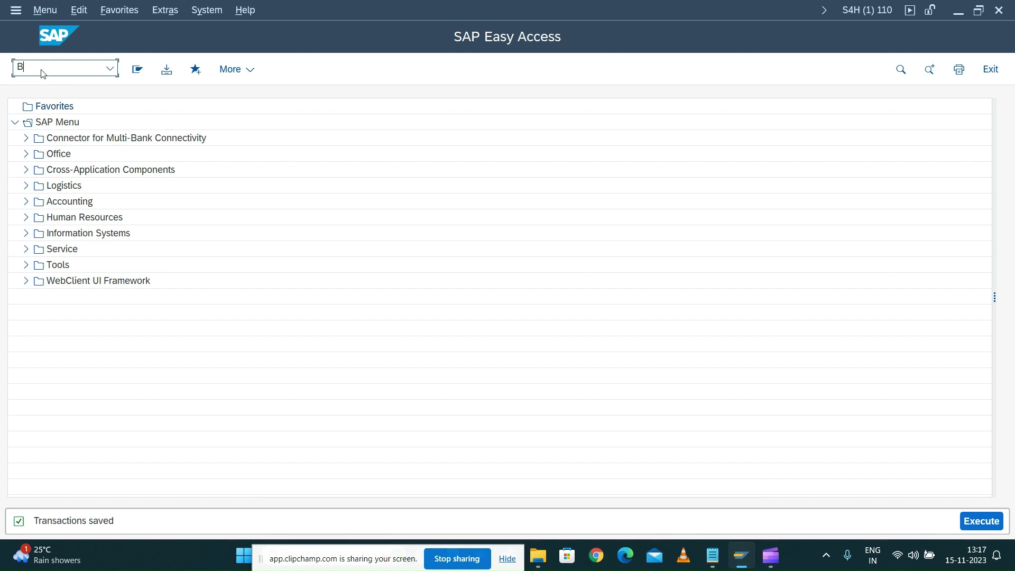
text(BOBT)
key(Return)
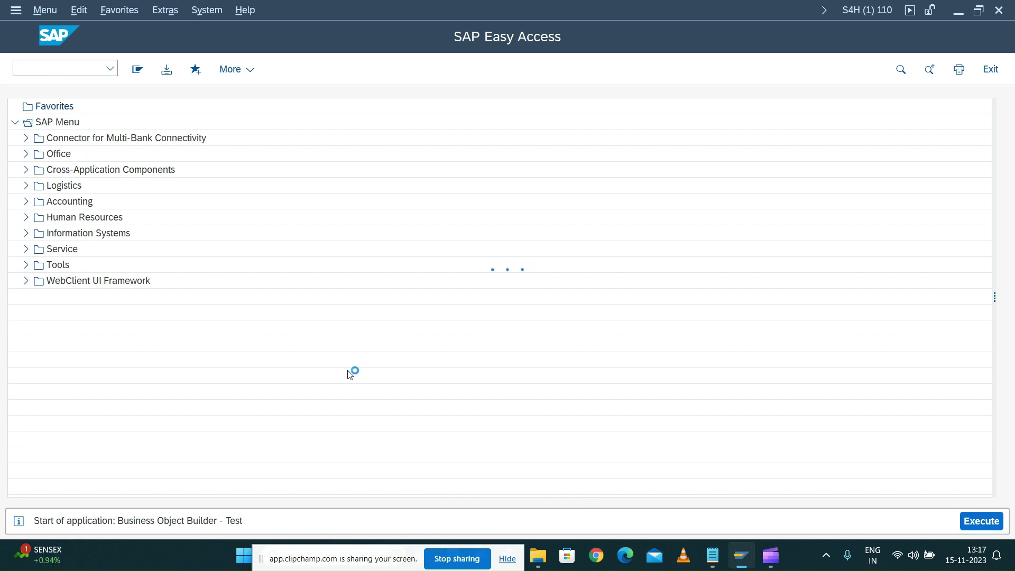
Step: Load all ROOT instances of ZRET_ORDER using the SELECT_ALL query
drag(108, 113, 4, 112)
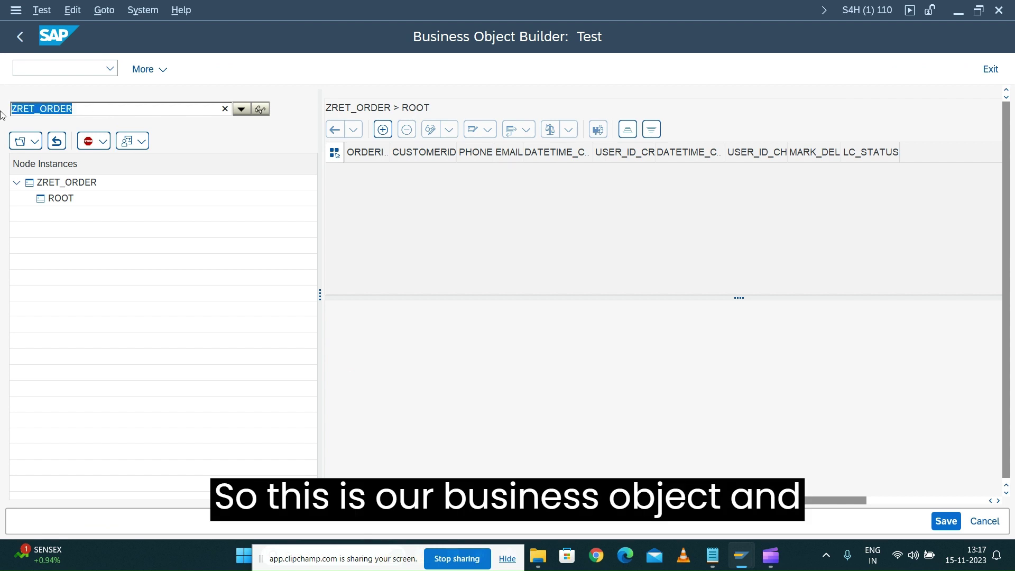
click(34, 142)
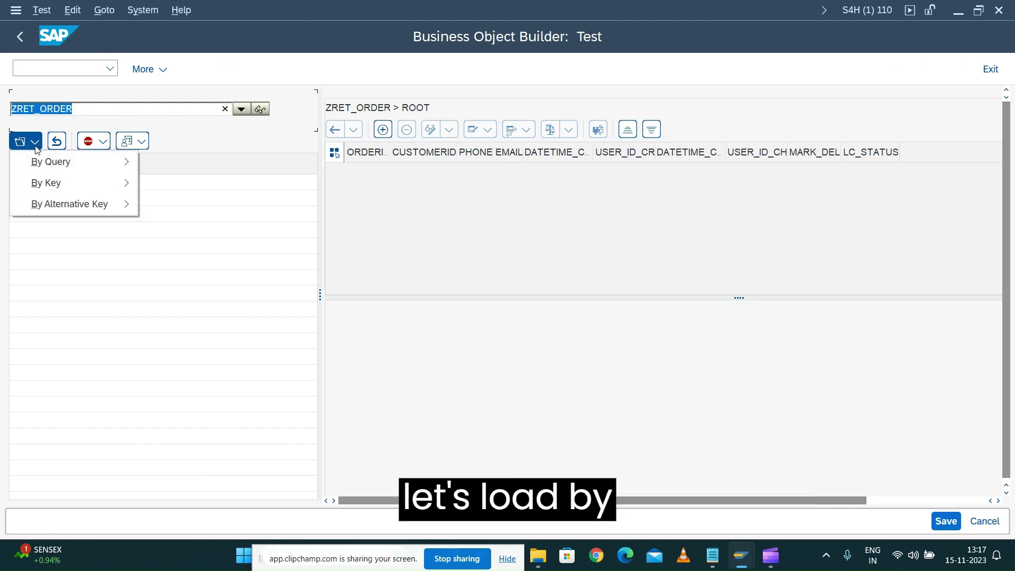
mouse_move(45, 165)
click(195, 161)
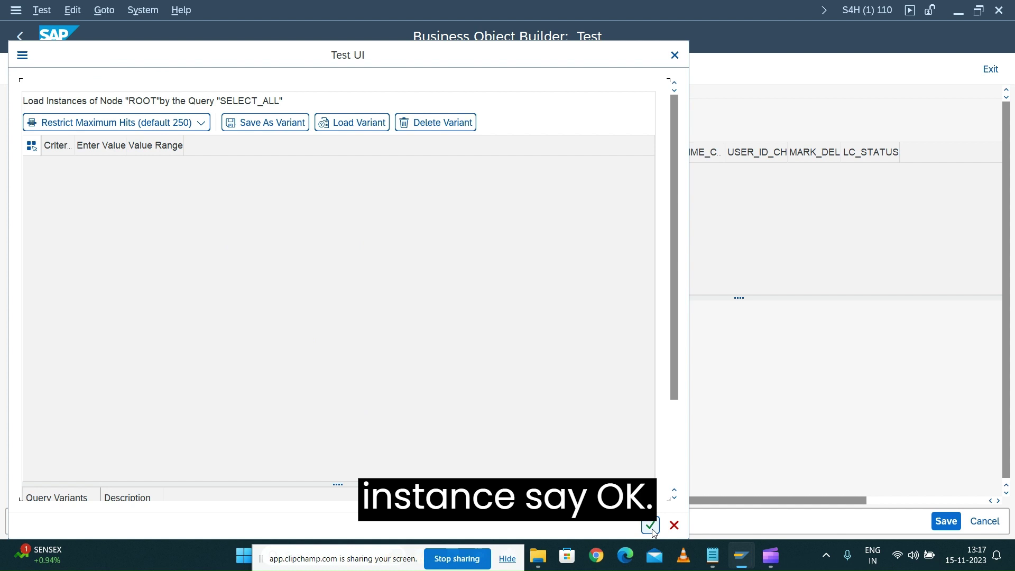
click(651, 526)
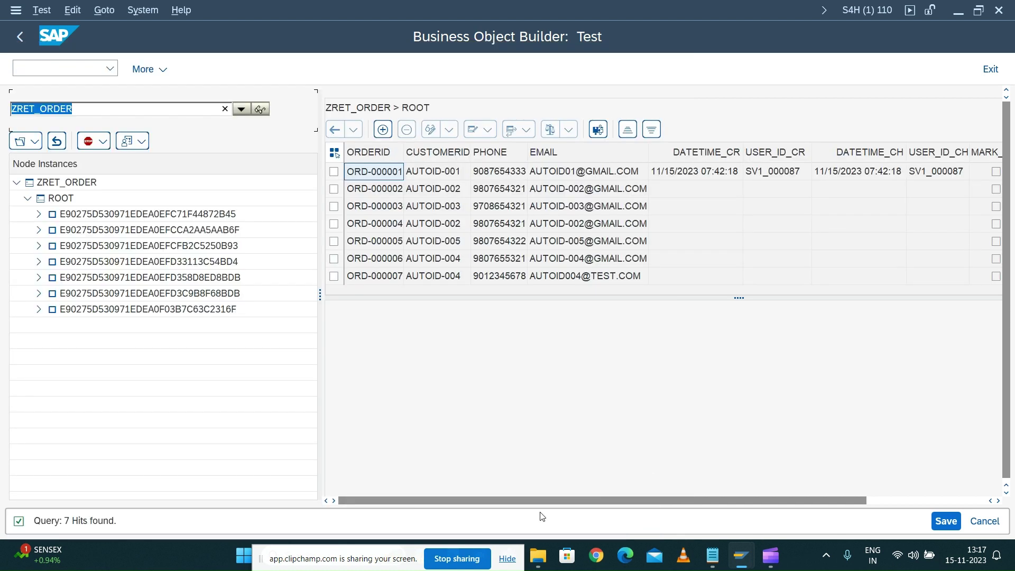
Step: Select order ORD-000002 and lock it for editing with Test Edit
click(334, 189)
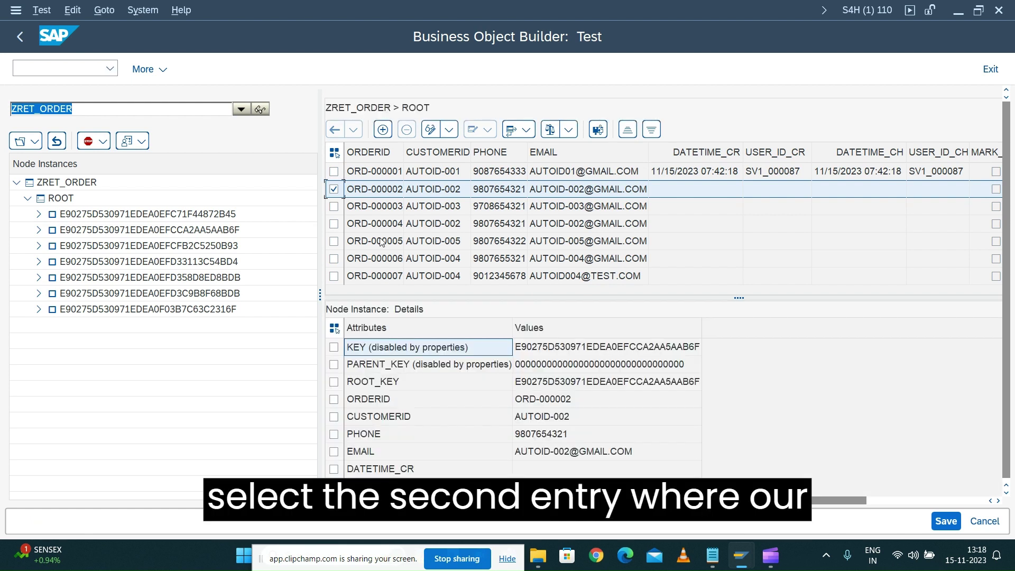
click(684, 190)
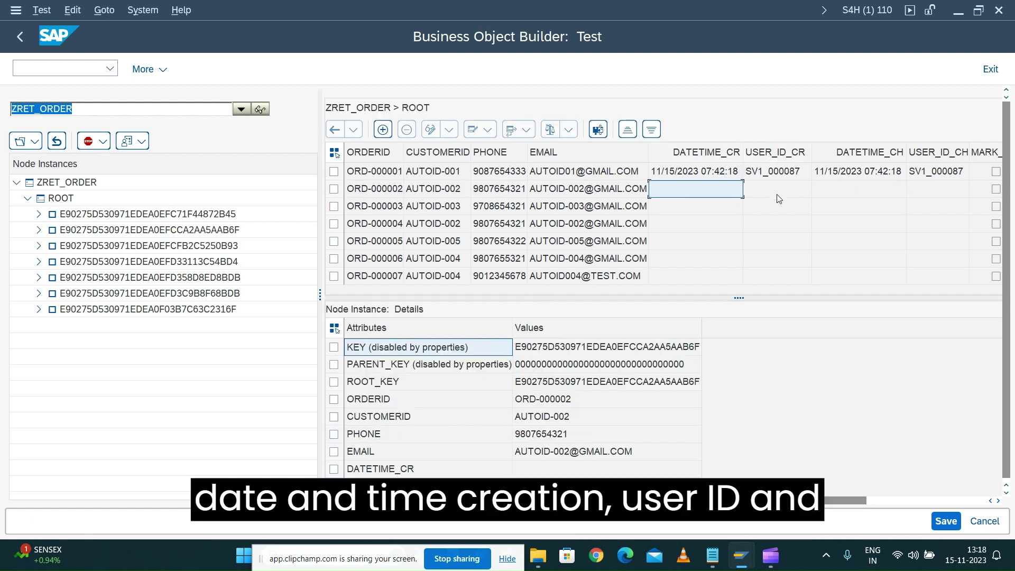
click(334, 190)
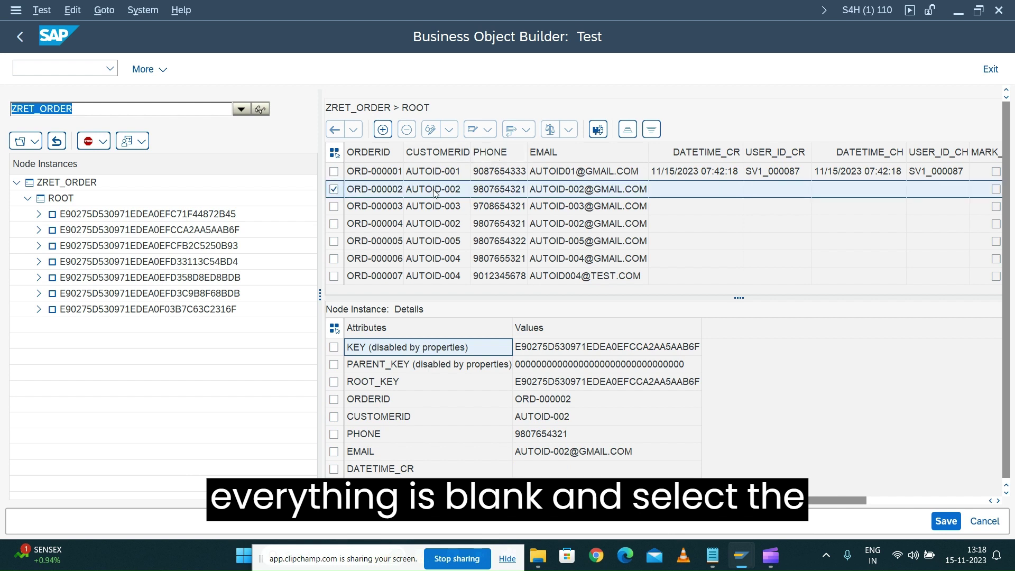
click(430, 133)
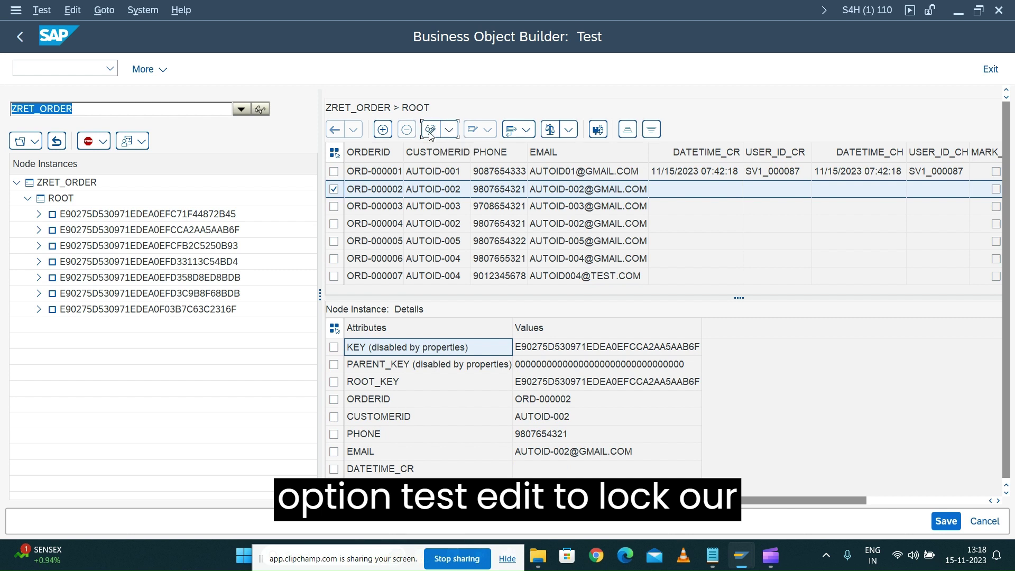
Step: Check whether PHONE, DATETIME_CR, DATETIME_CH, USER_ID_CR and USER_ID_CH are editable
click(564, 434)
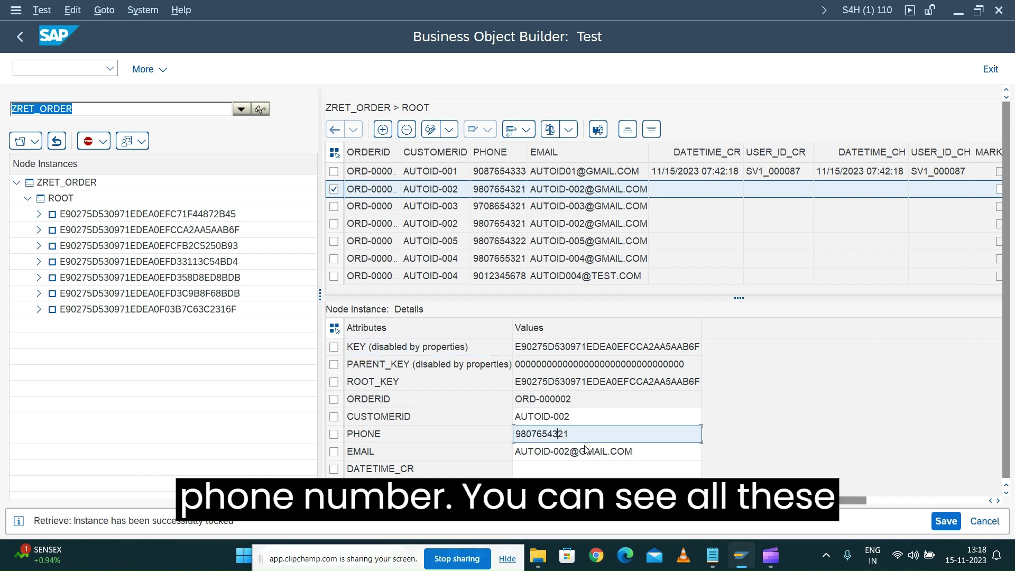
scroll(587, 451, down, 1)
click(553, 418)
click(546, 453)
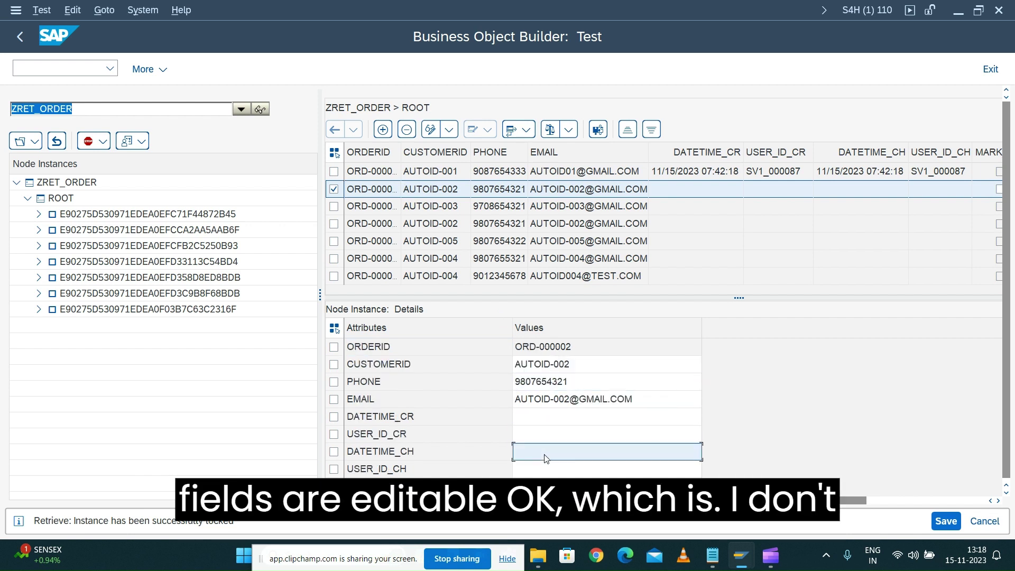
click(546, 471)
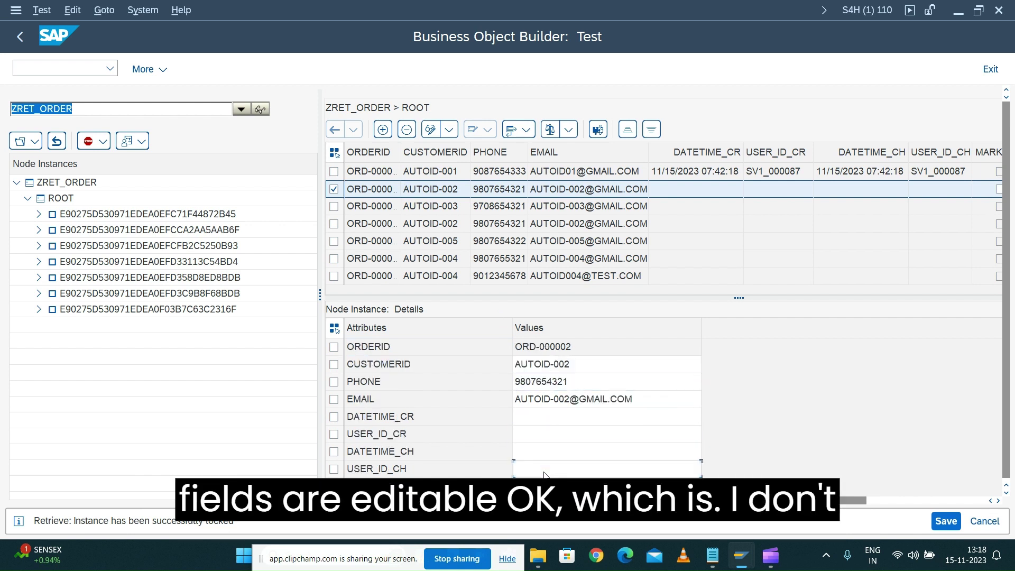
click(566, 425)
click(569, 432)
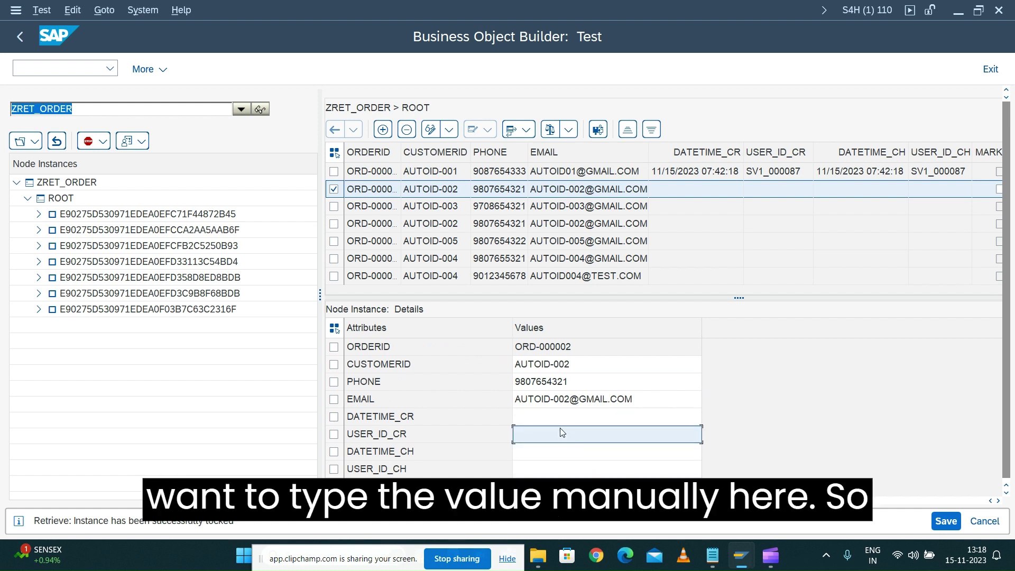
Step: Change the PHONE value's last digit from 1 to 0 and apply it
click(562, 382)
key(Delete)
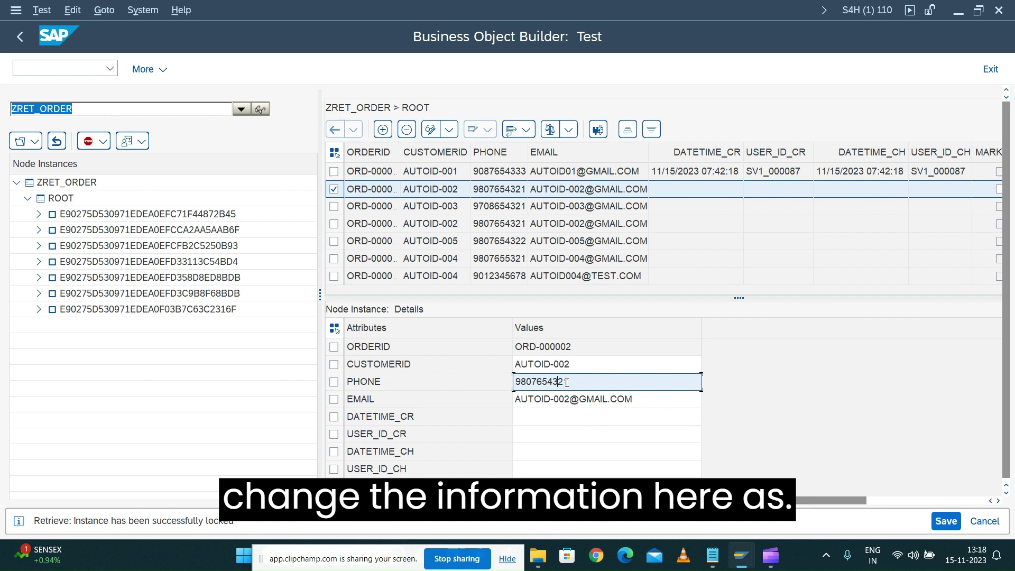
text(1)
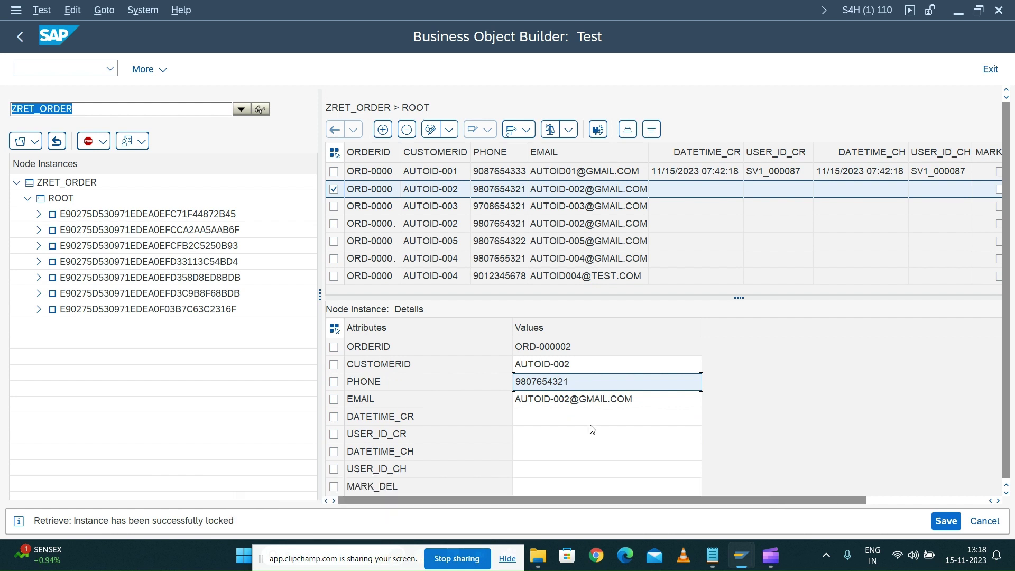
text(0)
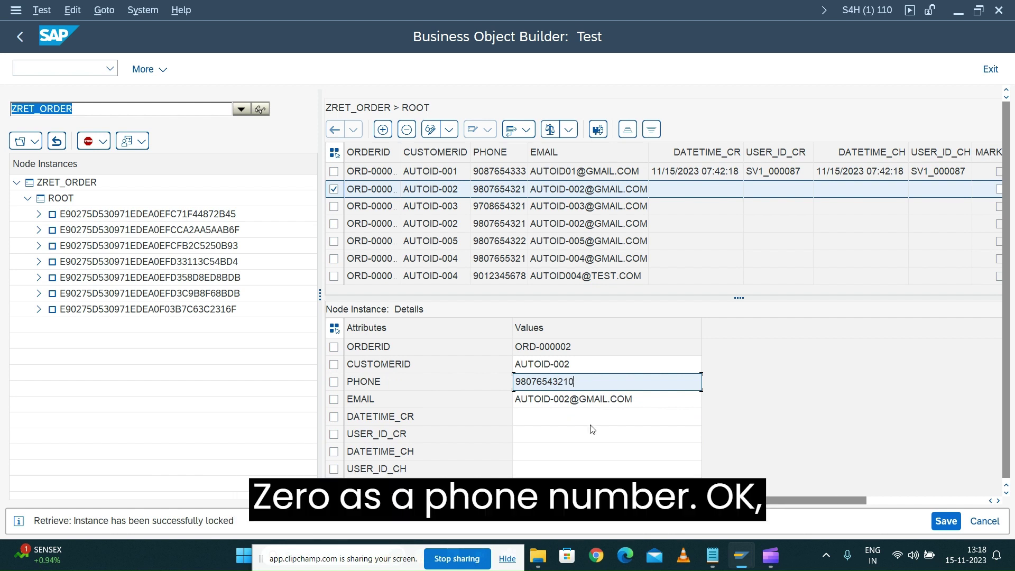
key(BackSpace)
key(BackSpace)
text(0)
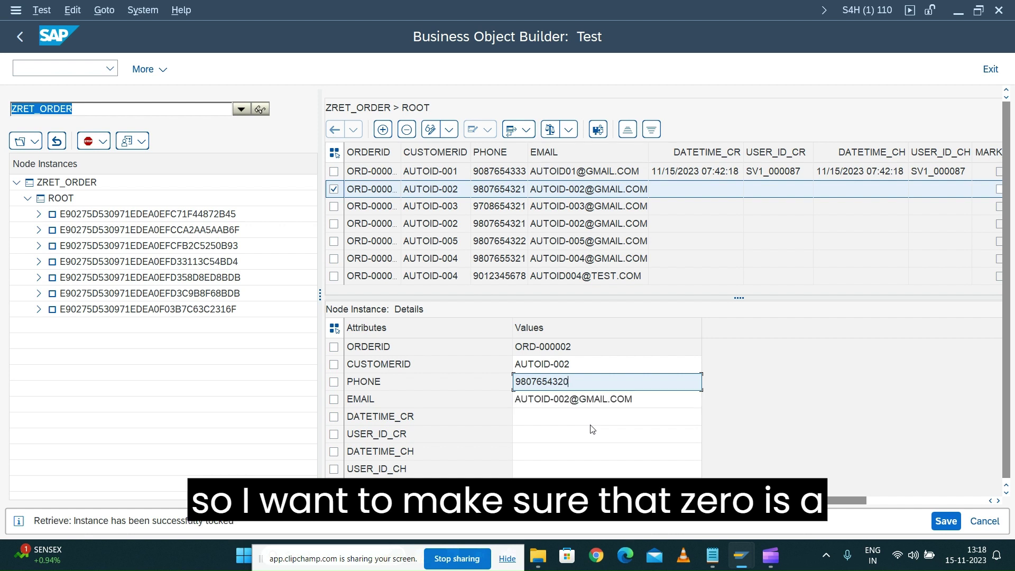
key(Return)
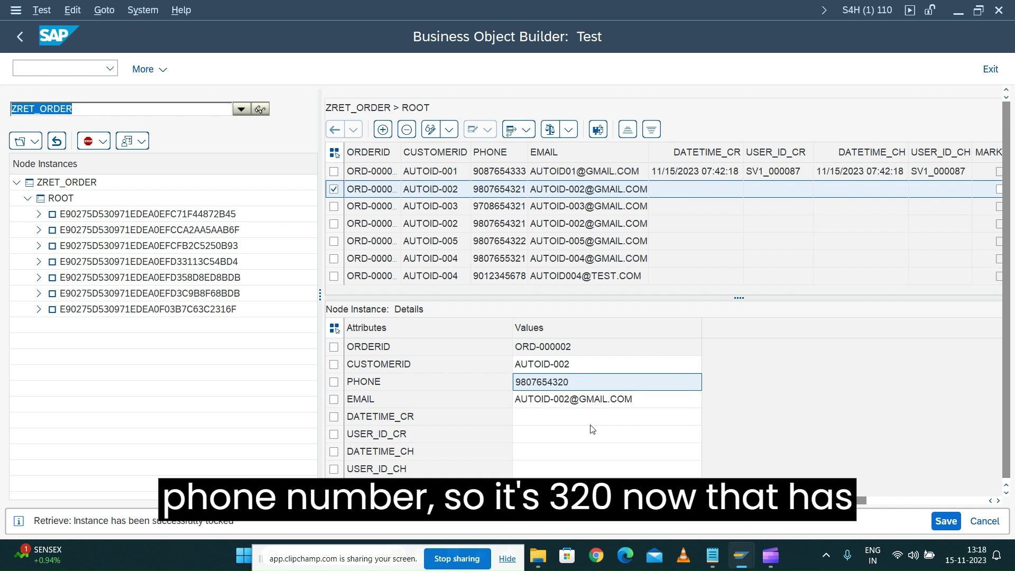
click(592, 429)
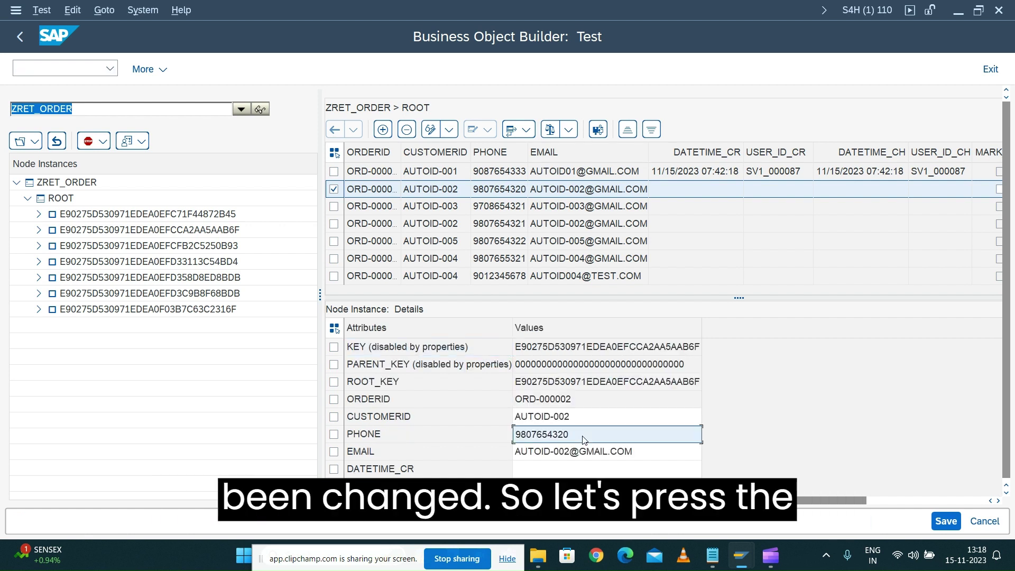
scroll(768, 443, down, 2)
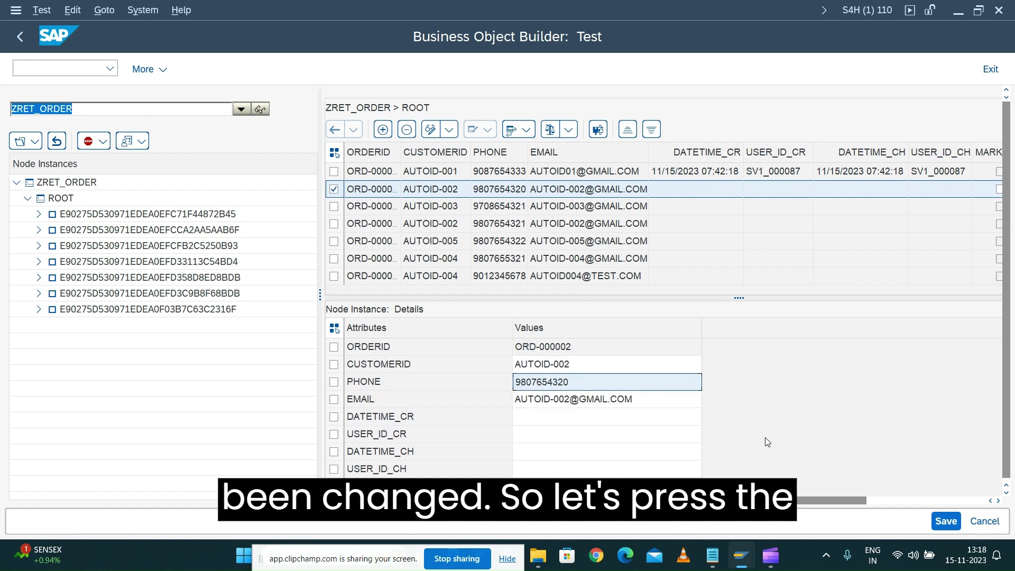
click(942, 520)
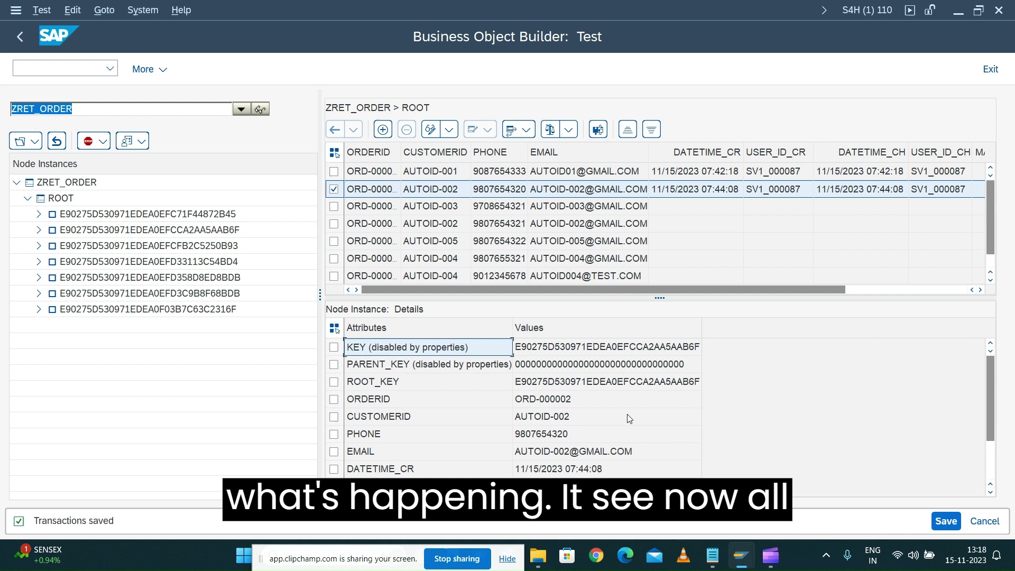
scroll(630, 419, down, 2)
click(569, 385)
click(560, 398)
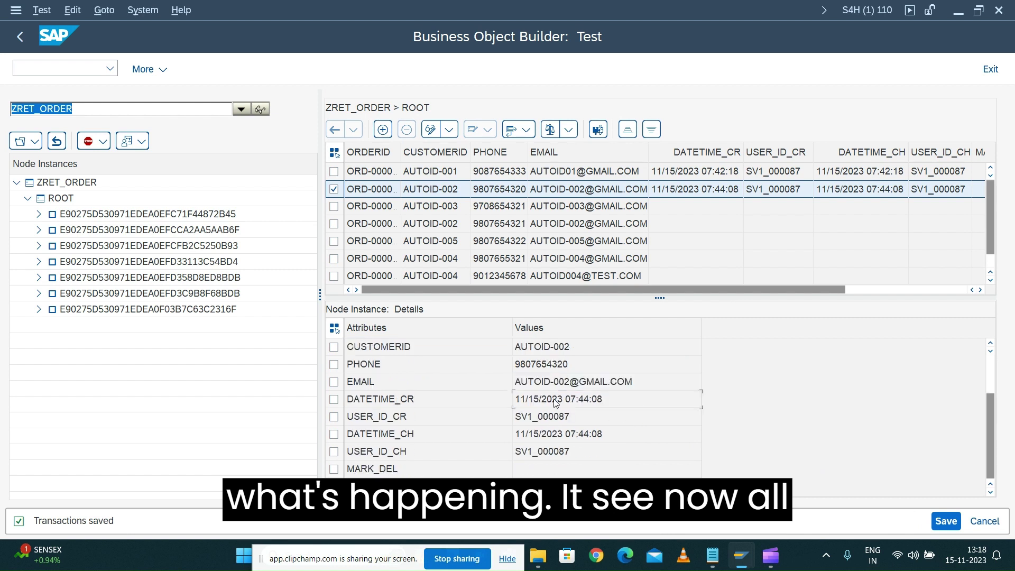
click(564, 418)
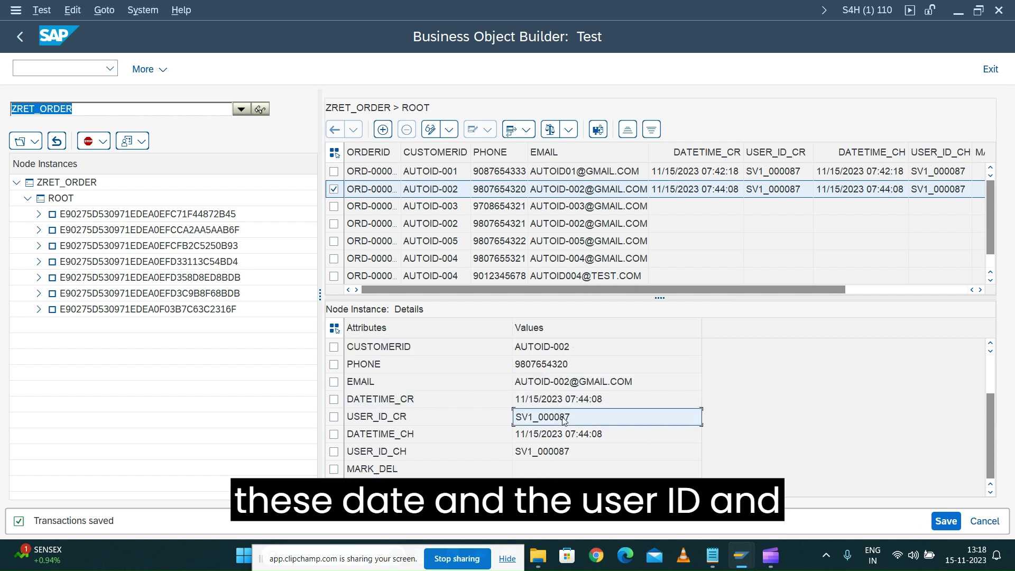
click(564, 434)
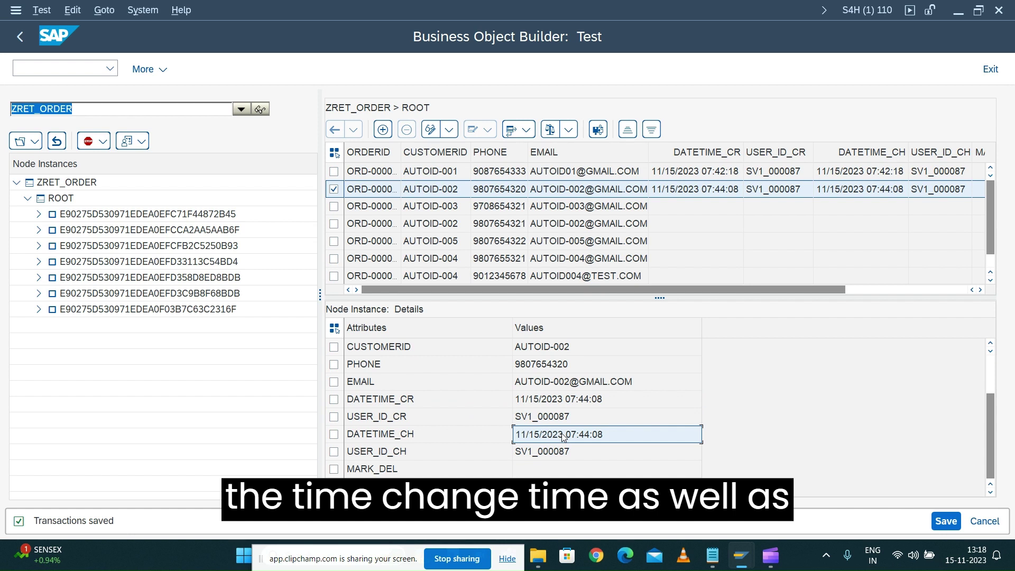
click(561, 453)
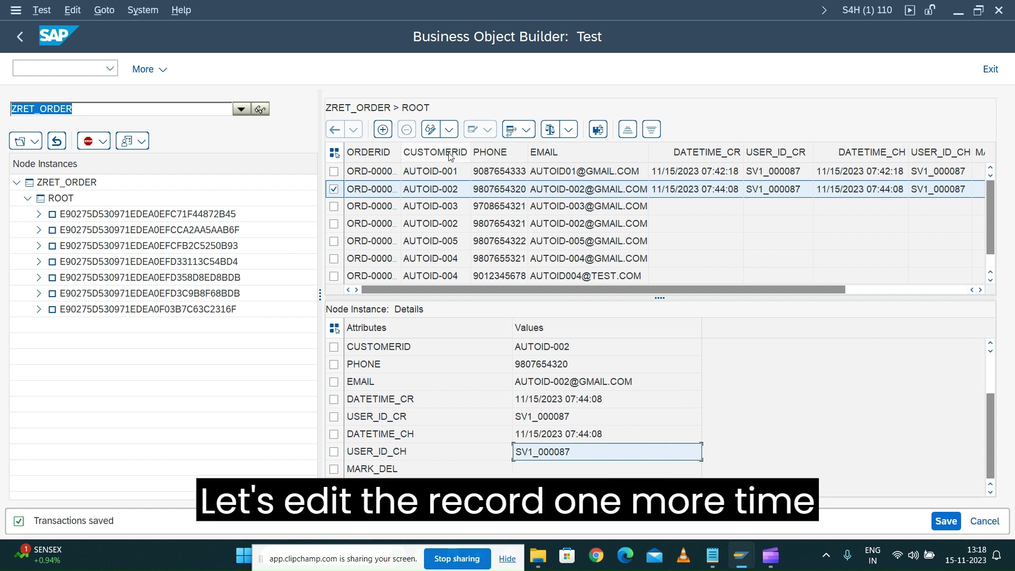
Step: In edit mode, restore the PHONE value's last digit to 1 and save the order
click(433, 130)
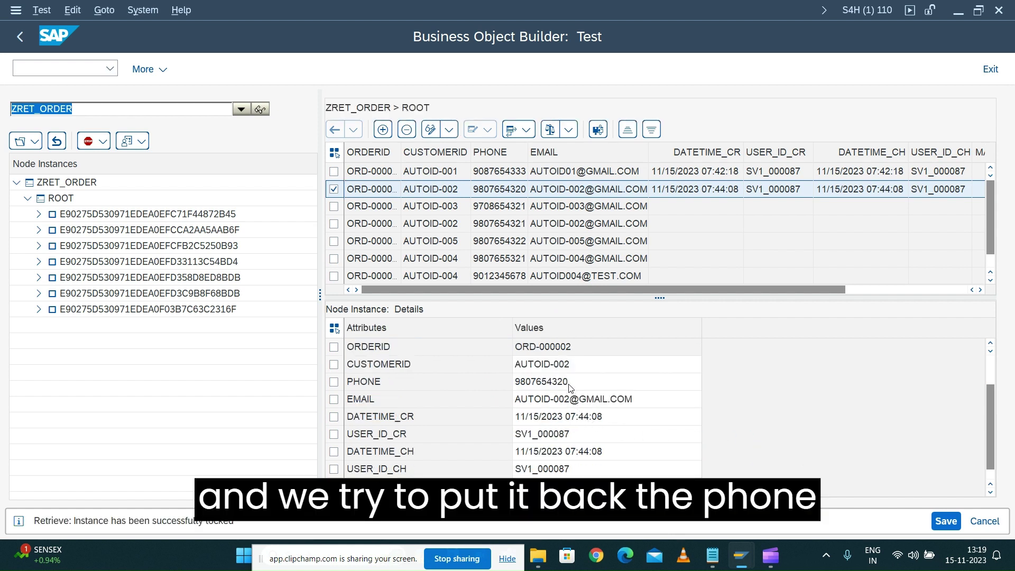
click(565, 381)
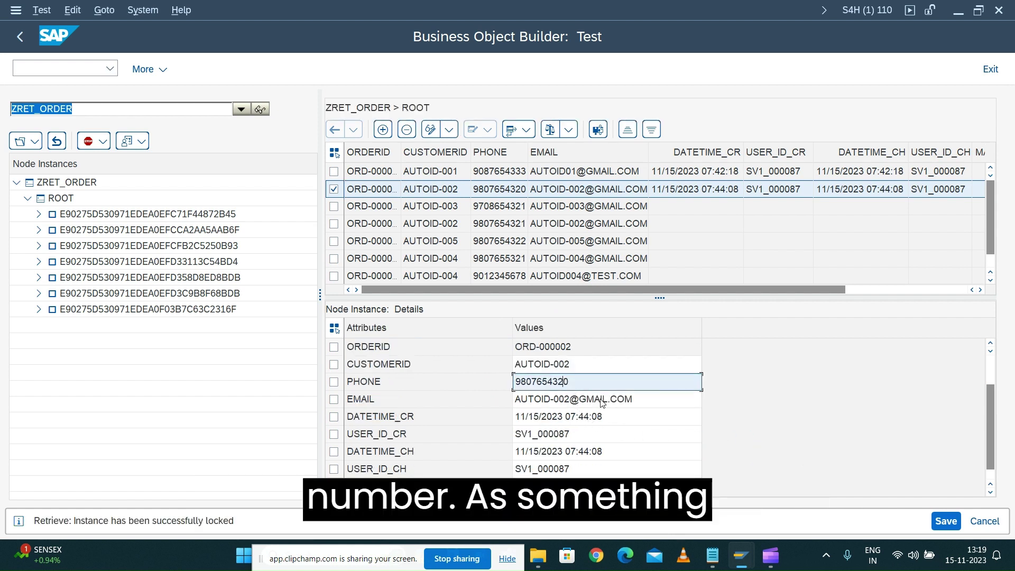
key(Delete)
text(1)
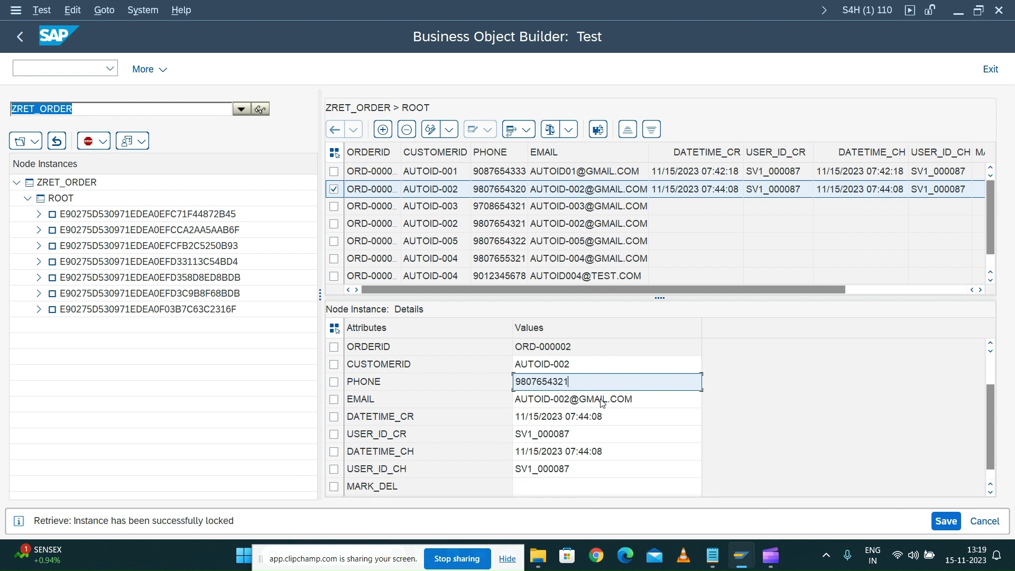
key(Return)
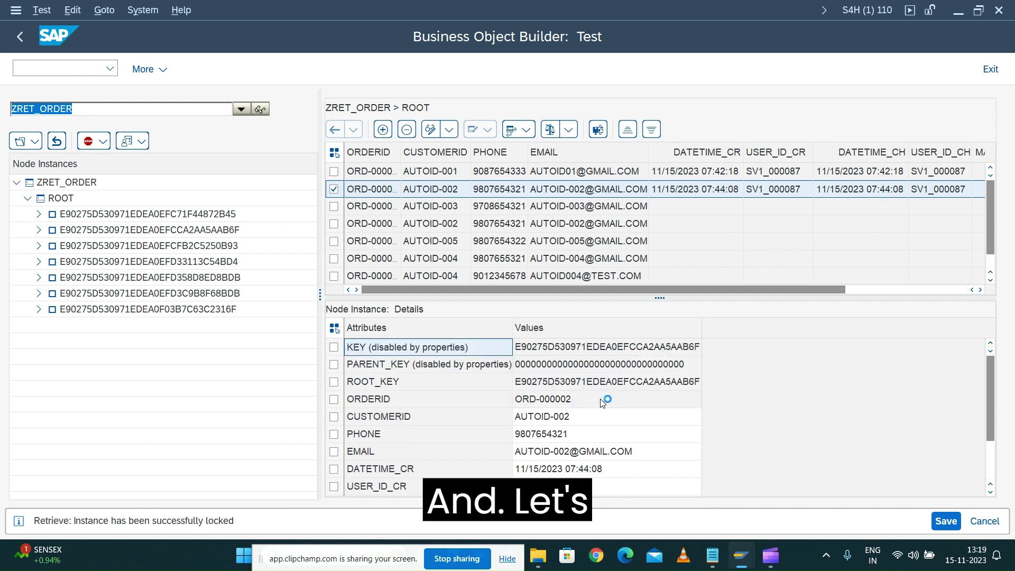
scroll(691, 409, down, 1)
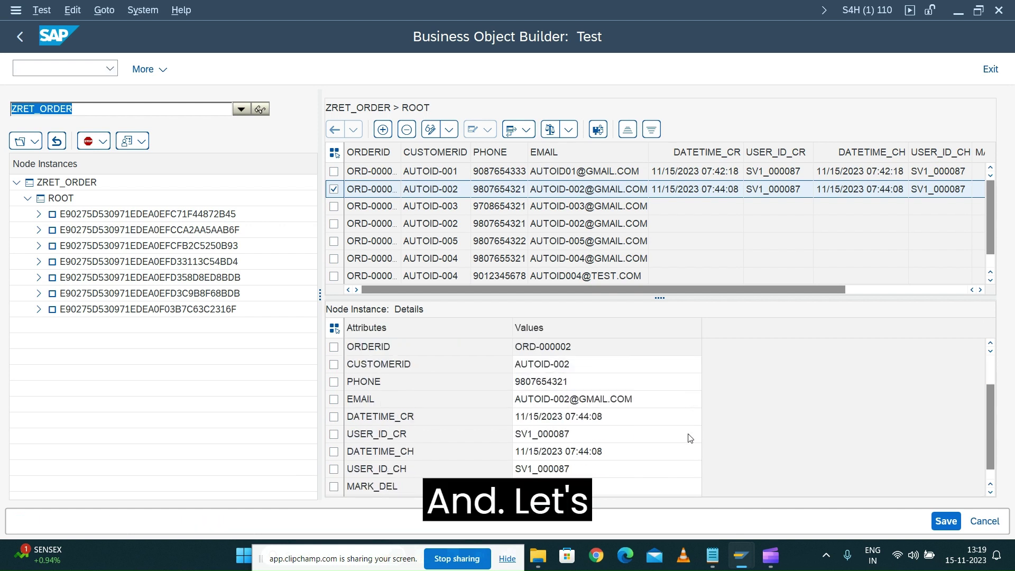
click(942, 523)
scroll(715, 441, down, 1)
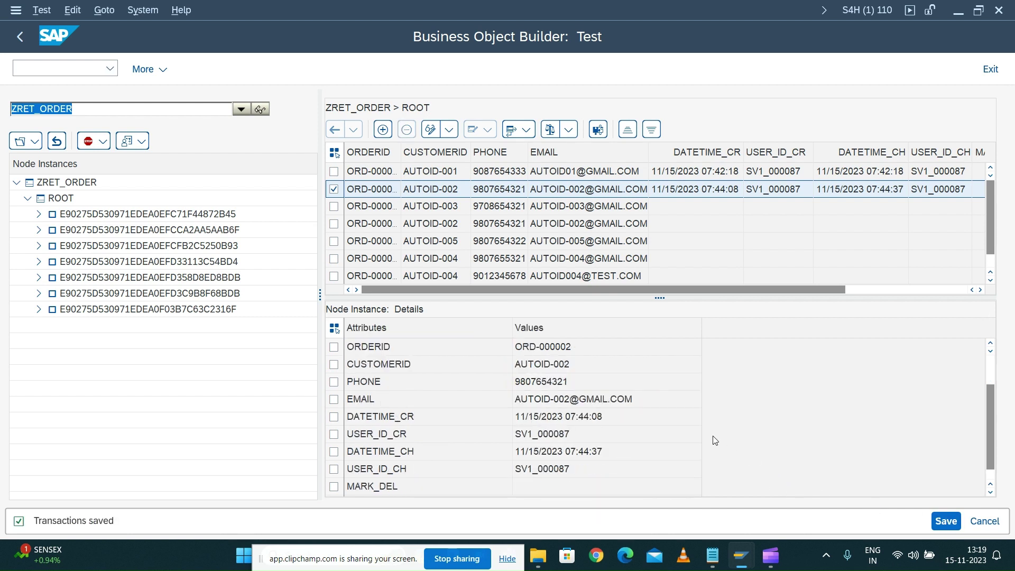
click(584, 418)
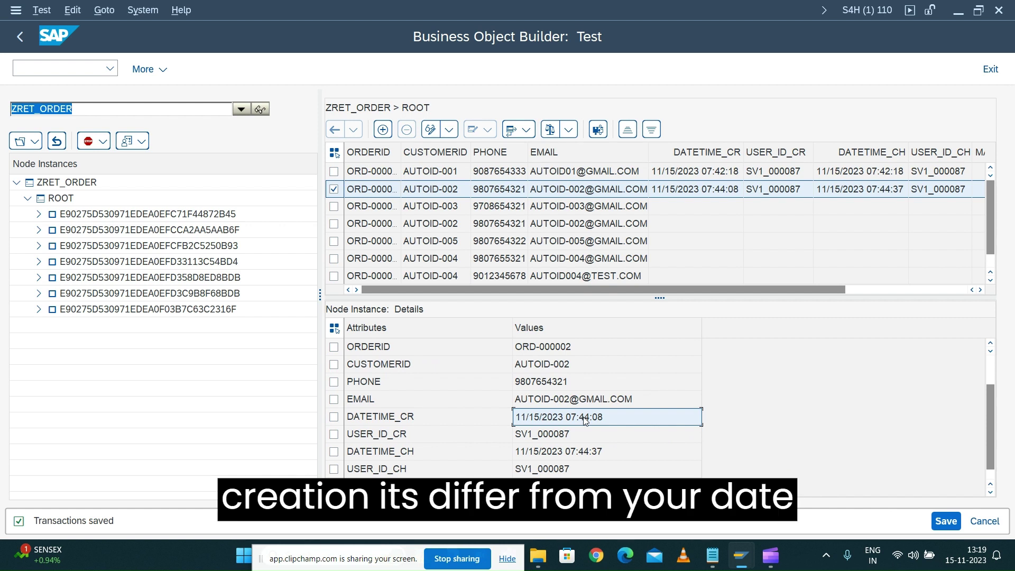
click(586, 460)
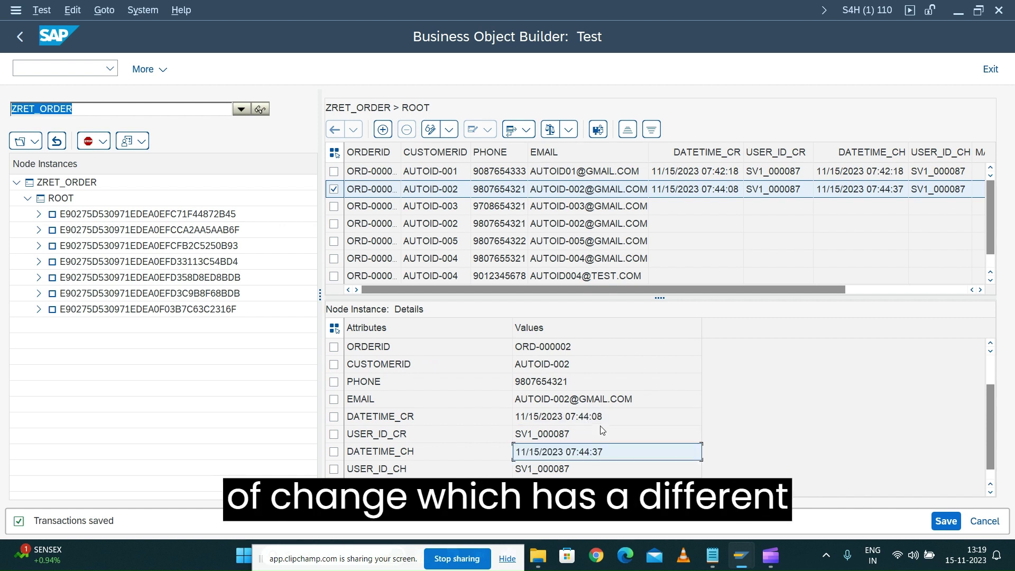
click(602, 421)
click(597, 460)
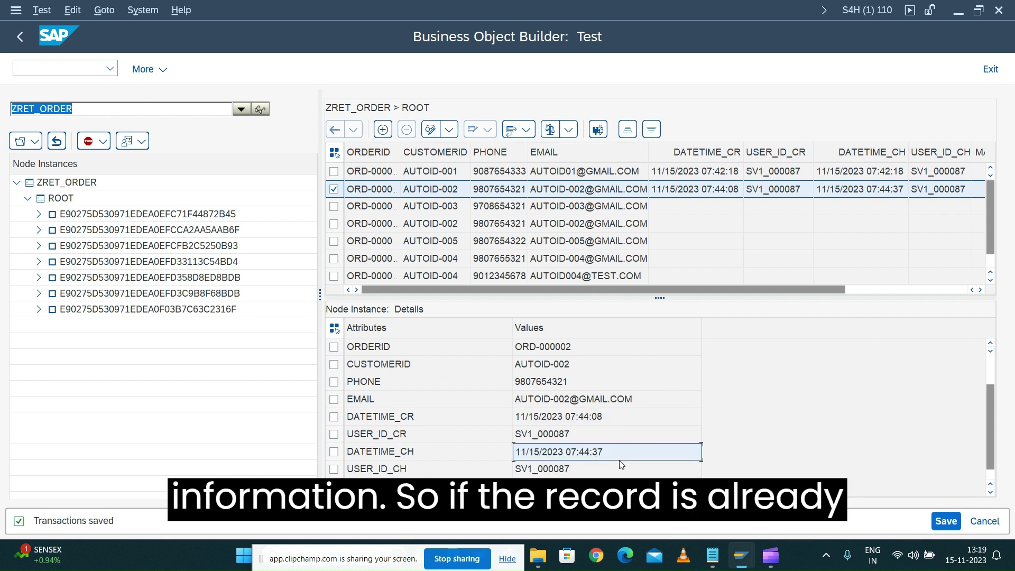
click(601, 421)
click(590, 437)
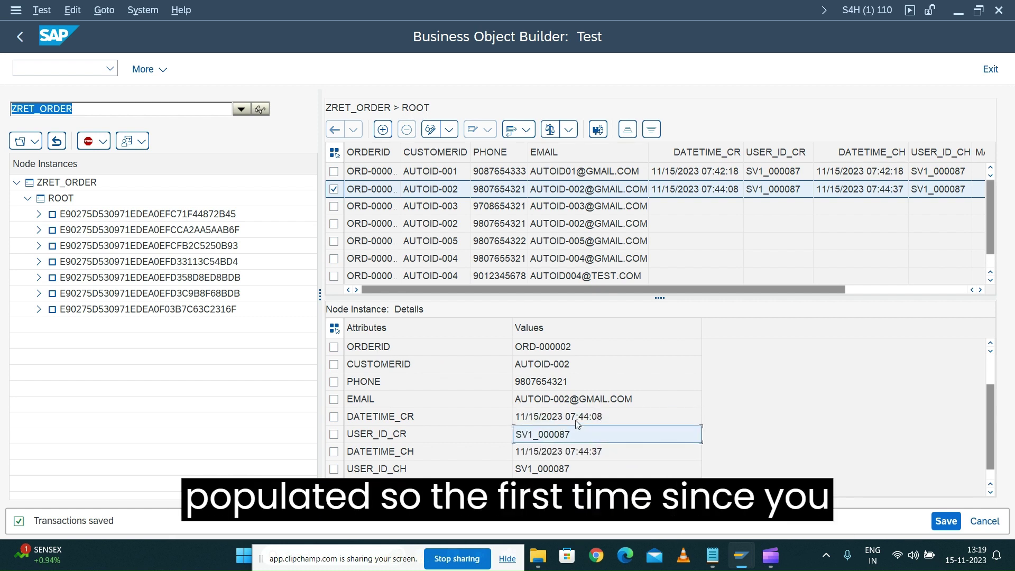
click(677, 212)
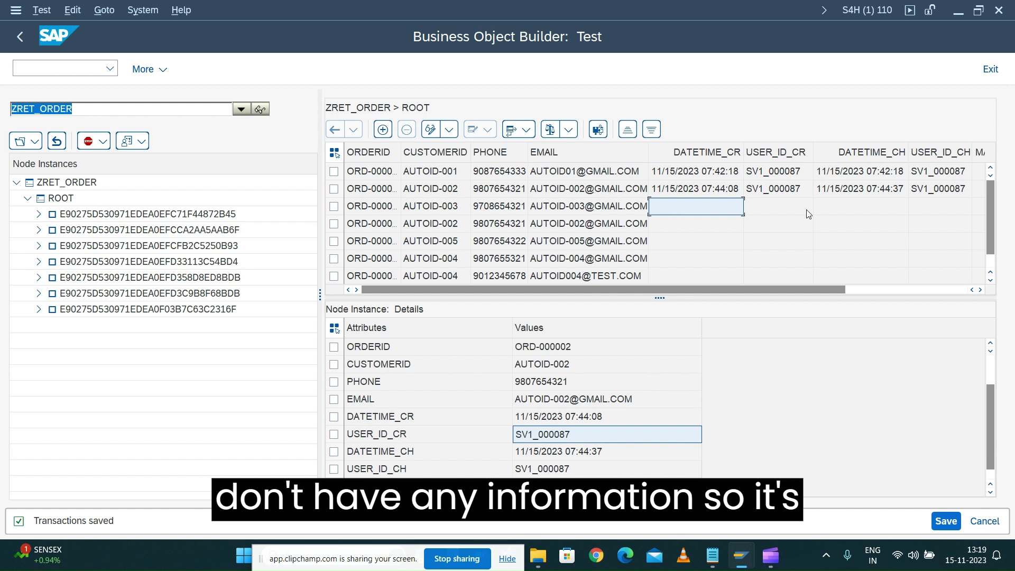
click(885, 208)
click(672, 218)
click(796, 208)
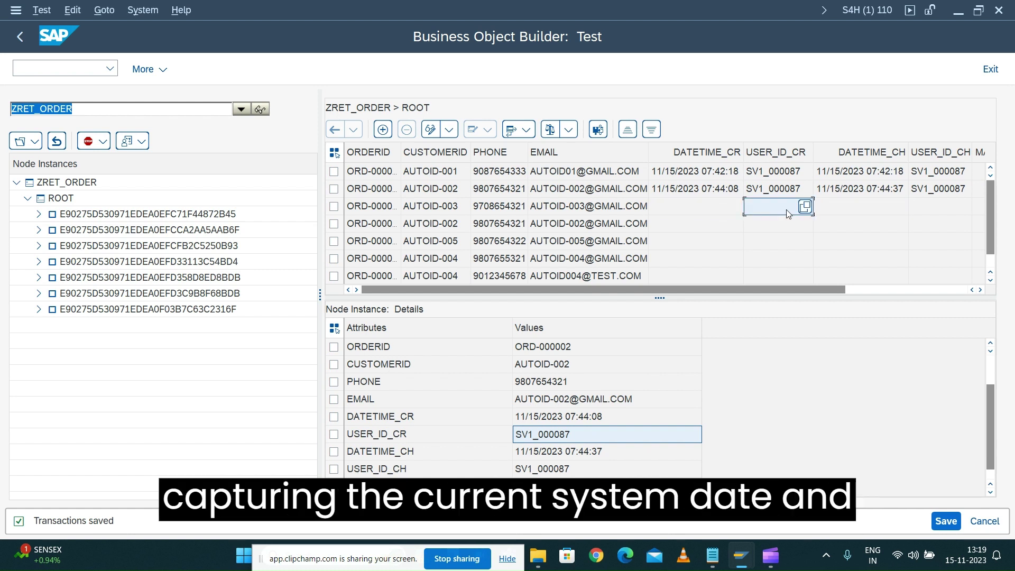
click(846, 207)
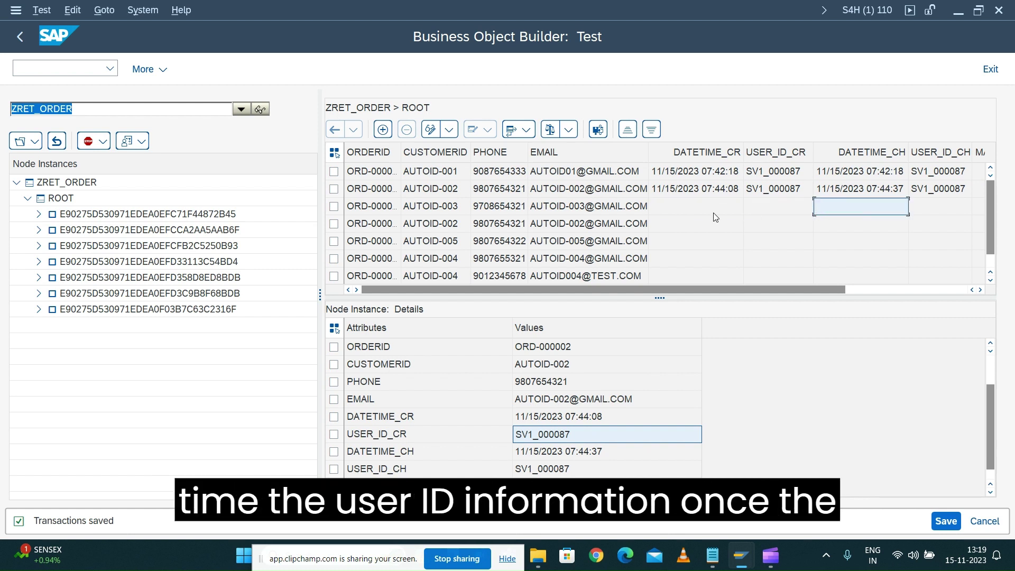
click(679, 207)
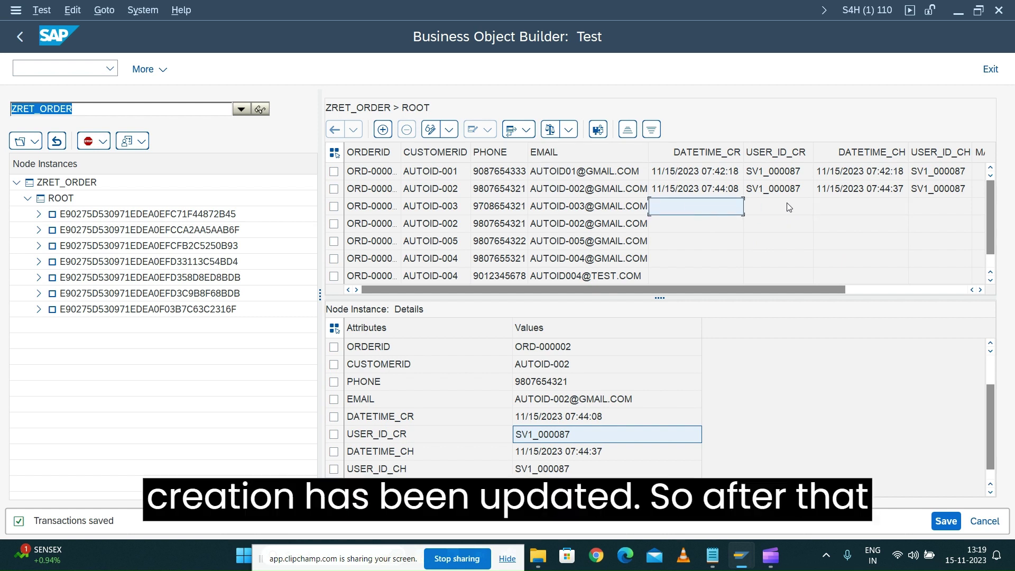
click(872, 211)
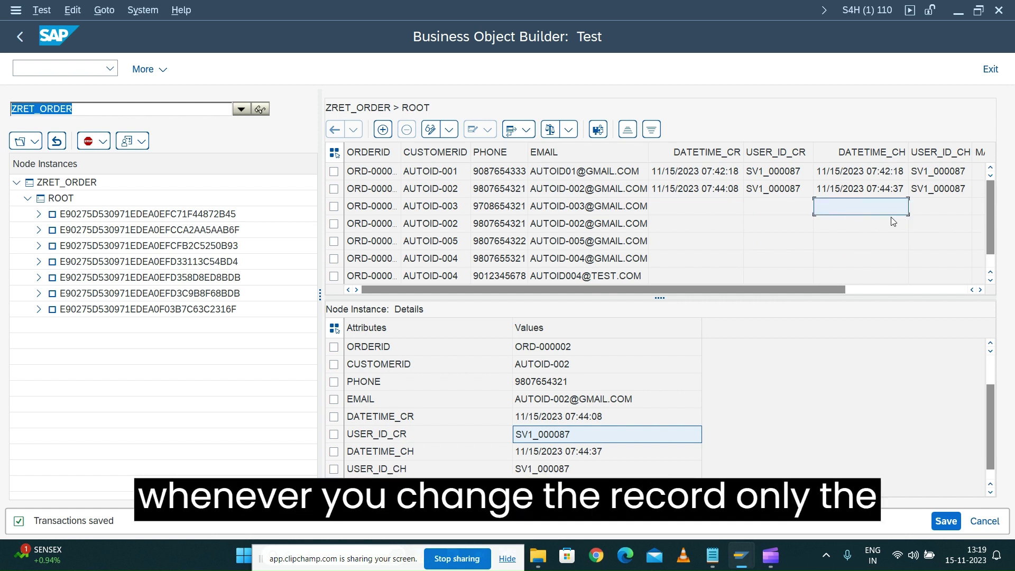
click(957, 211)
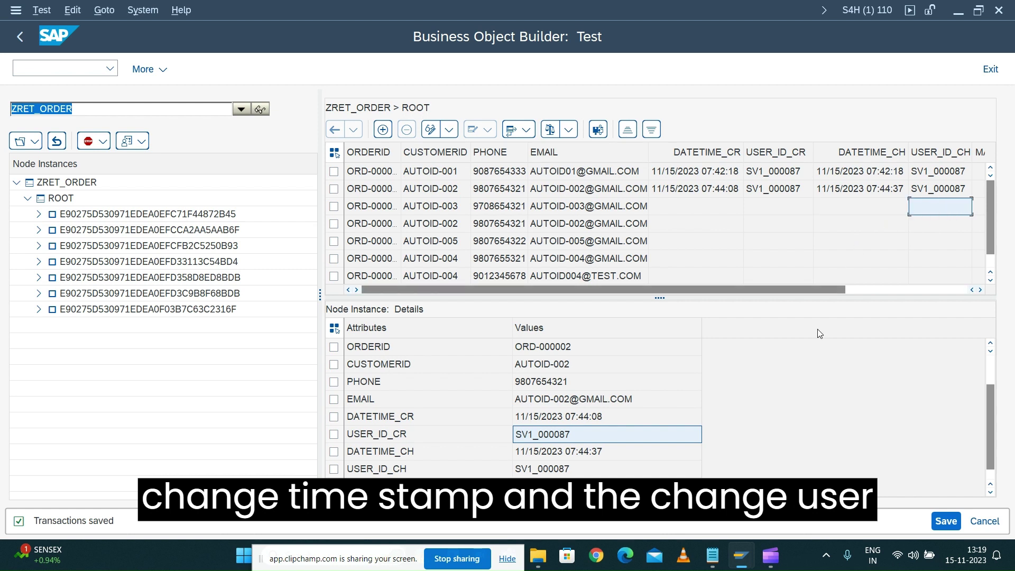
click(559, 417)
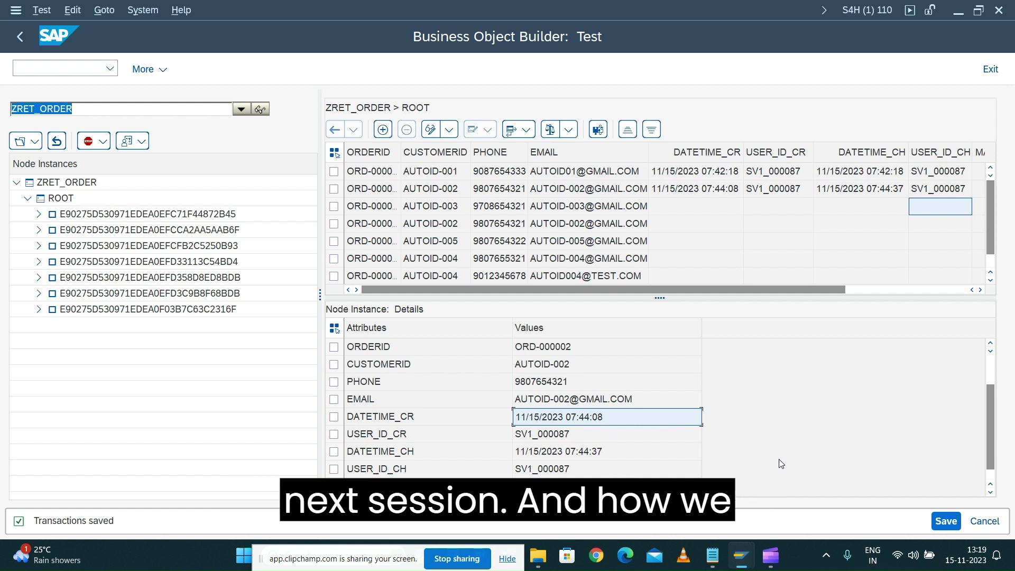
click(559, 452)
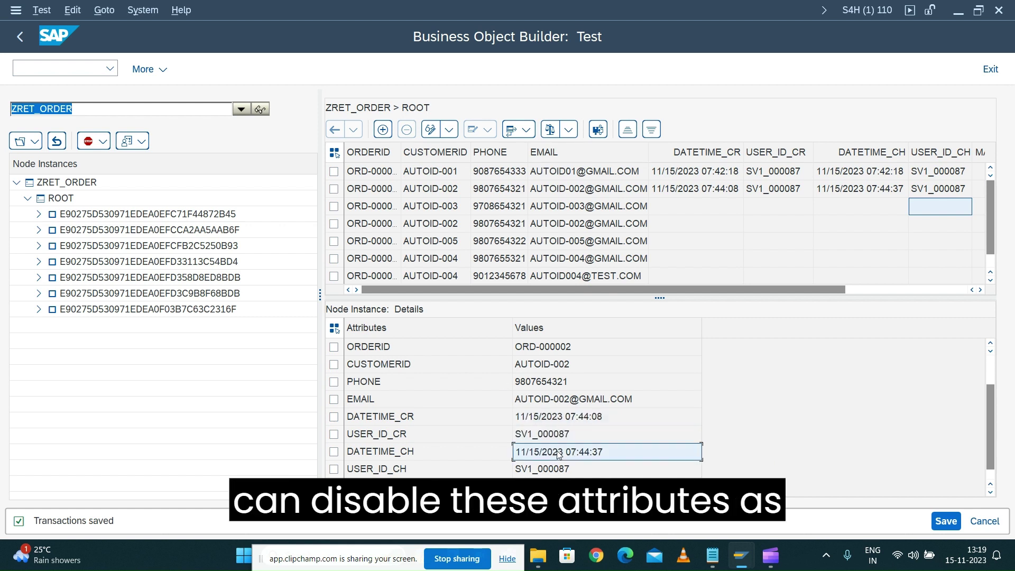
click(557, 470)
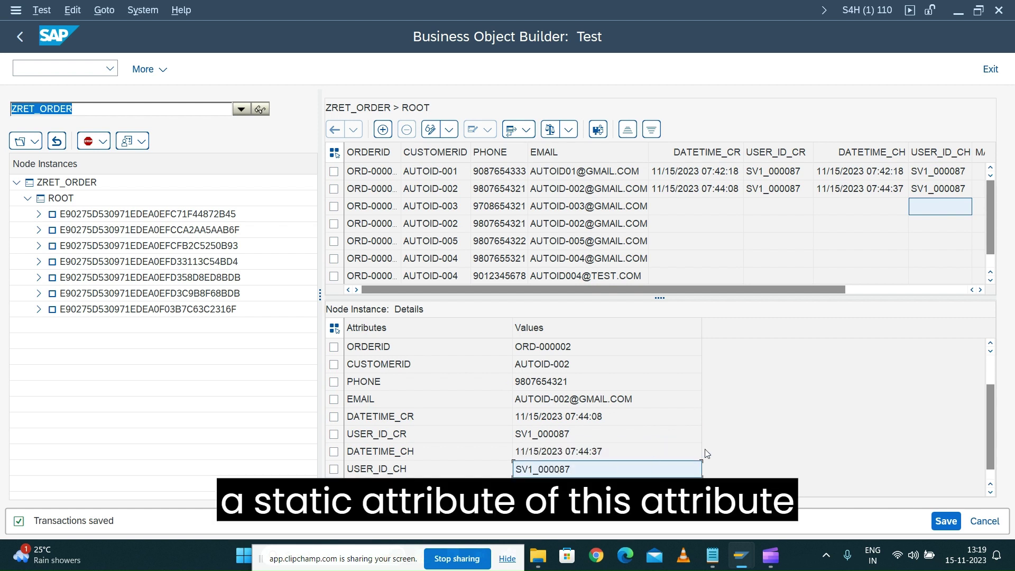
click(383, 422)
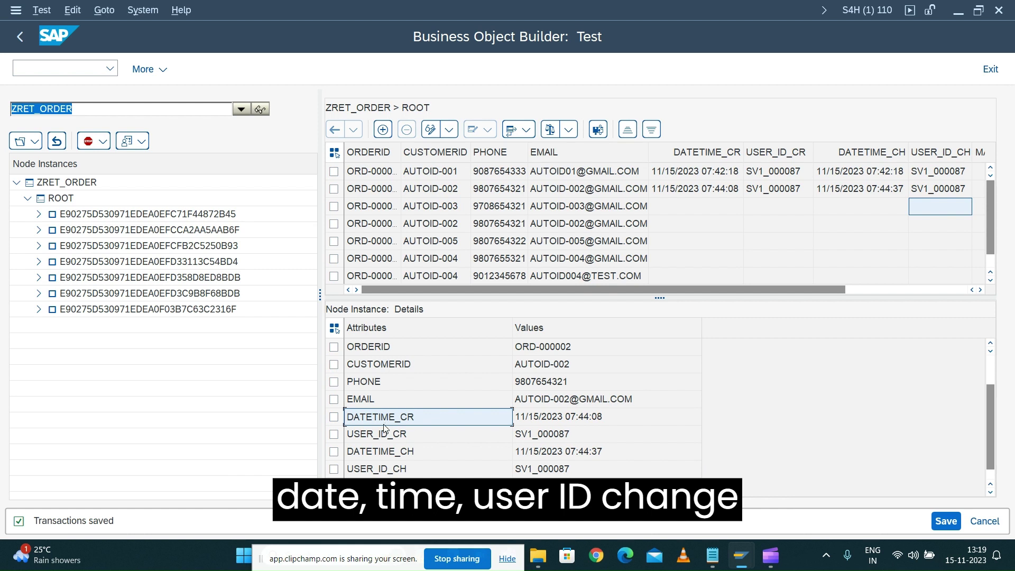
click(385, 439)
click(385, 453)
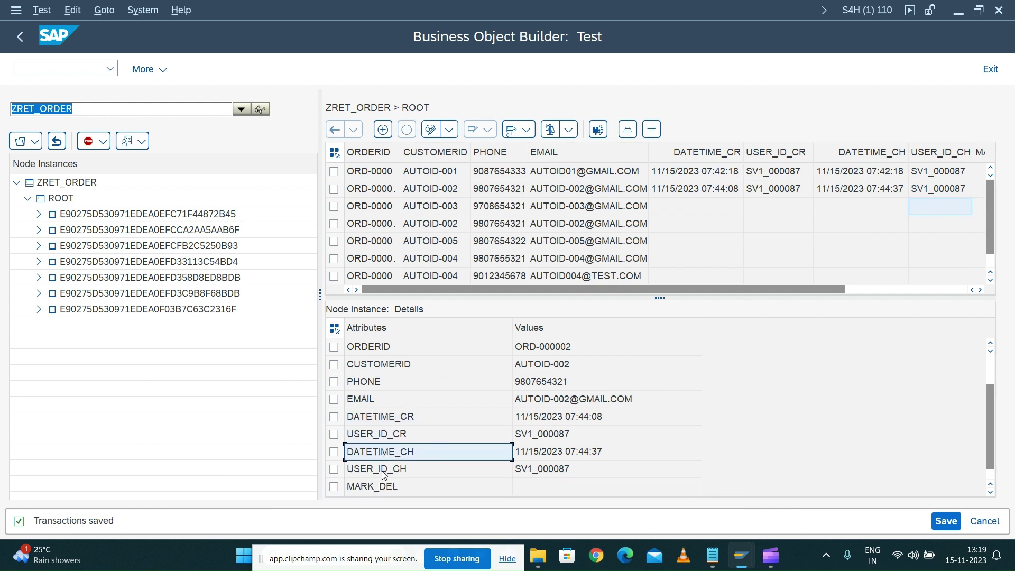
click(384, 471)
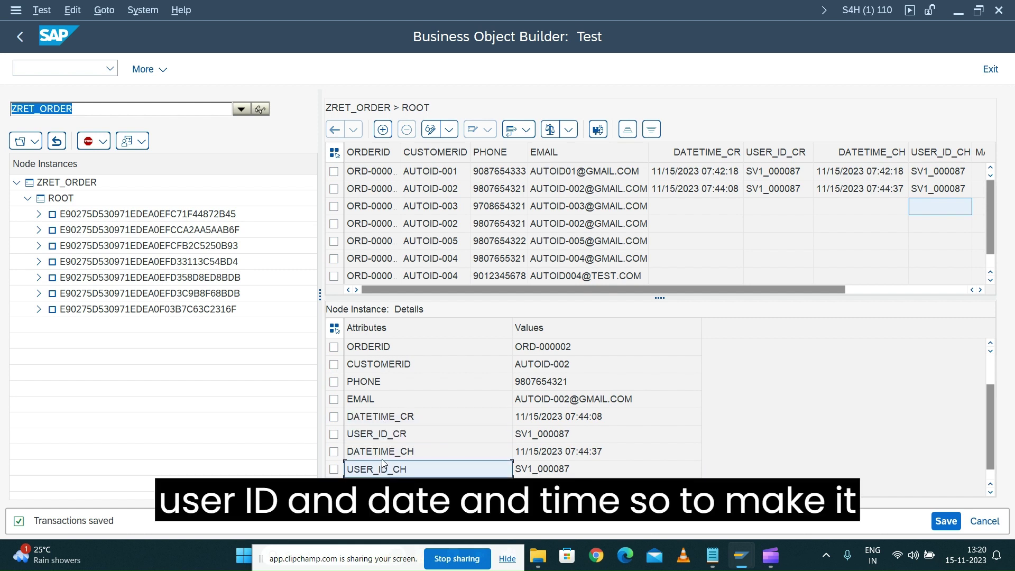